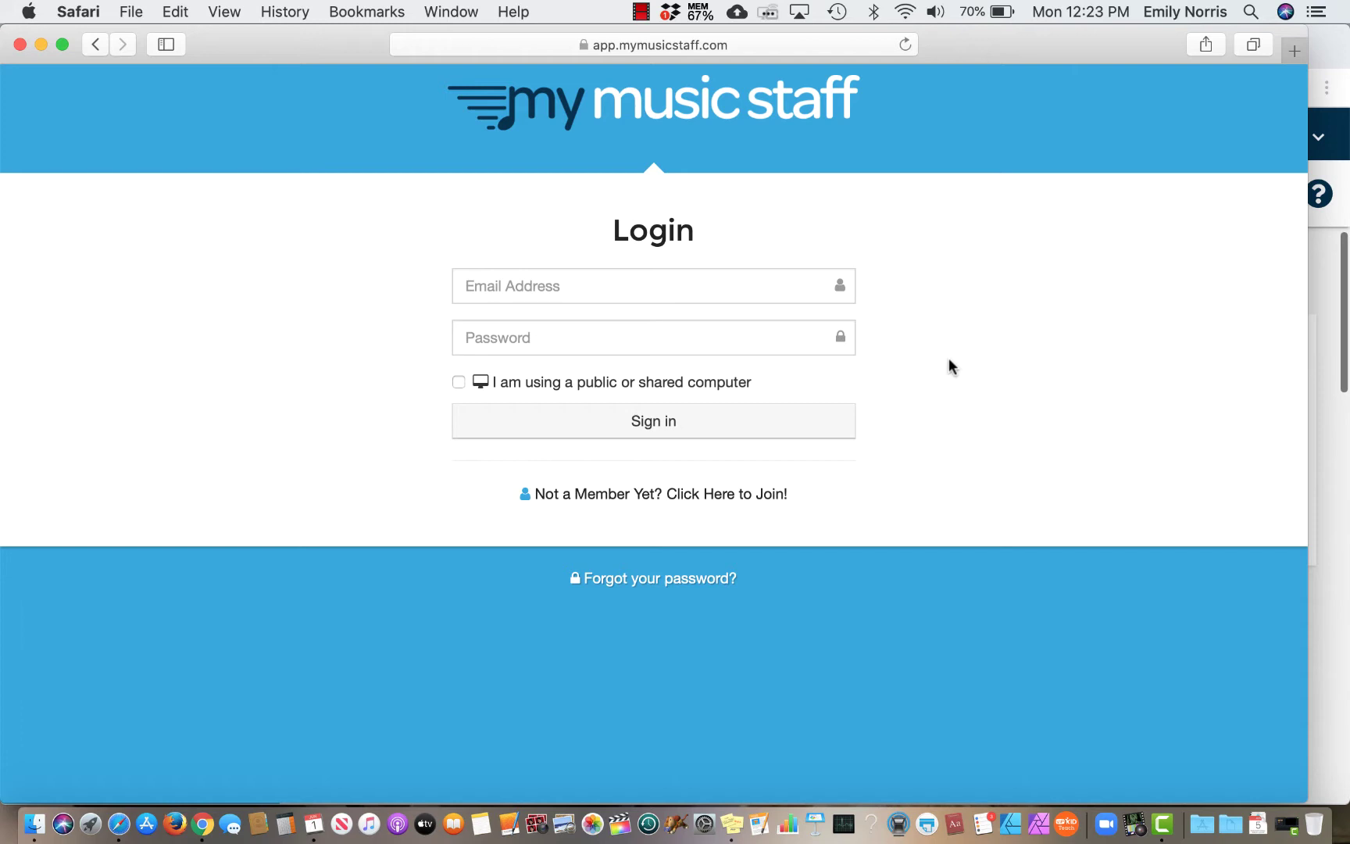
Step: Highlight the site address and begin the login form, dismissing saved-password suggestions
left_click(728, 44)
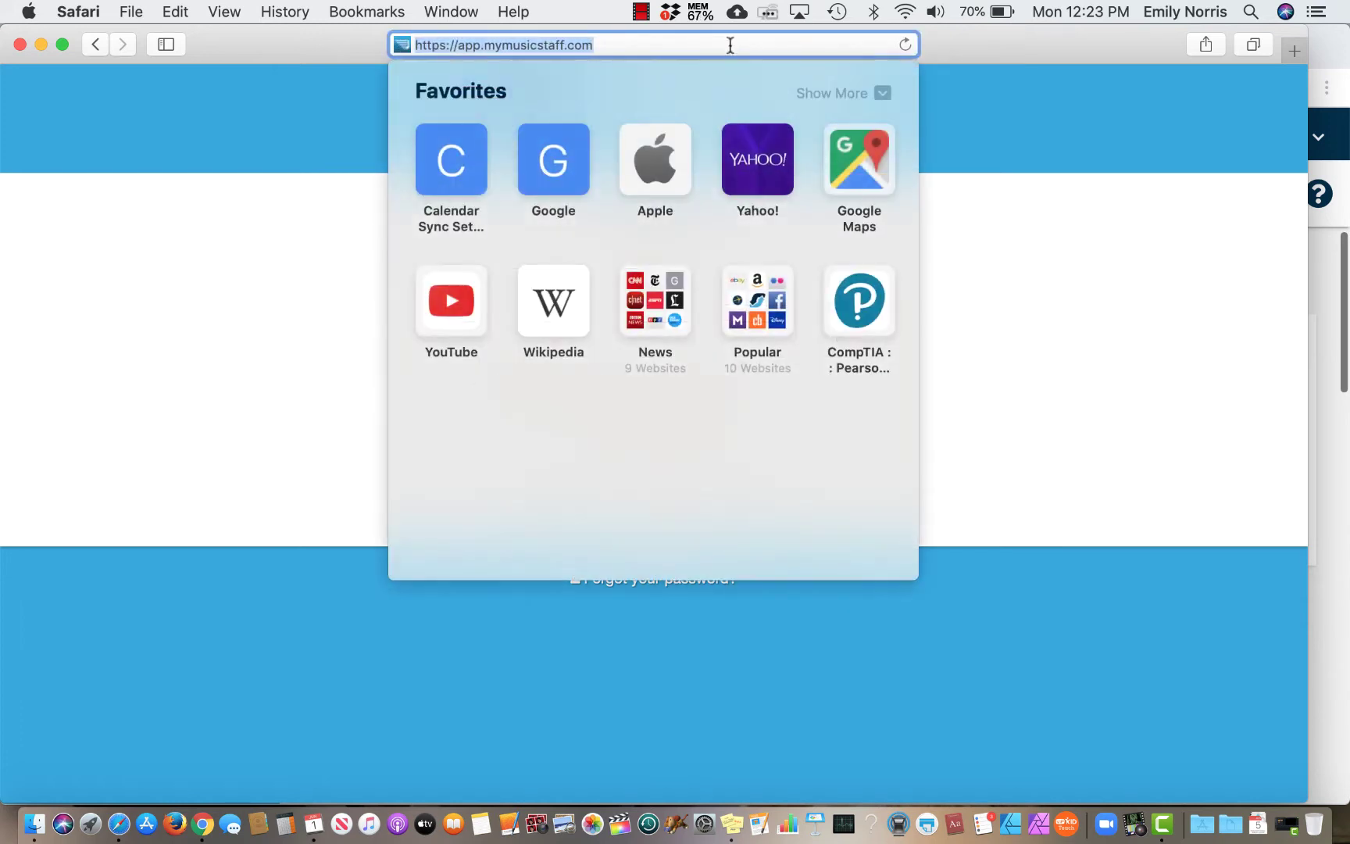
left_click(1034, 237)
left_click(559, 284)
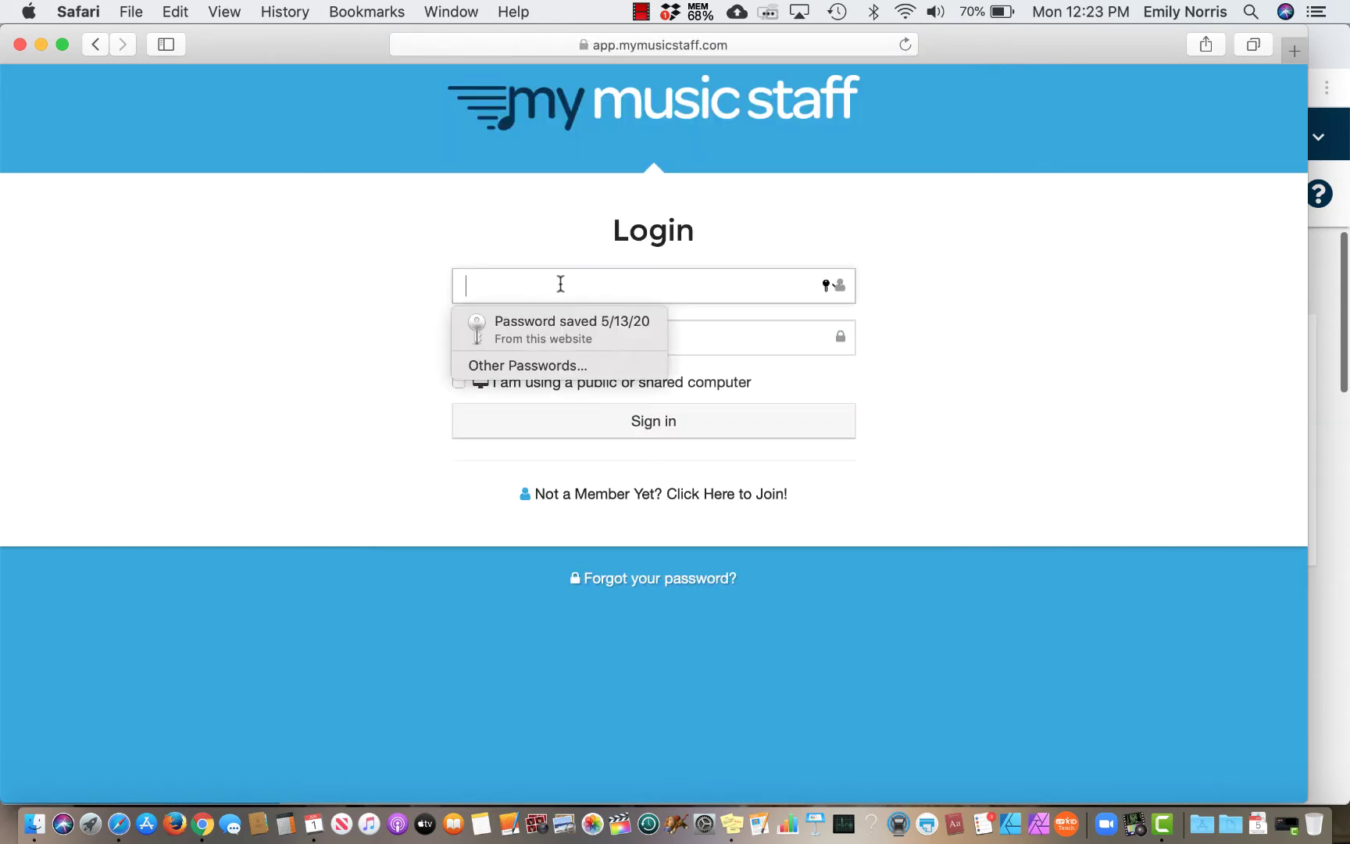
left_click(708, 337)
left_click(964, 322)
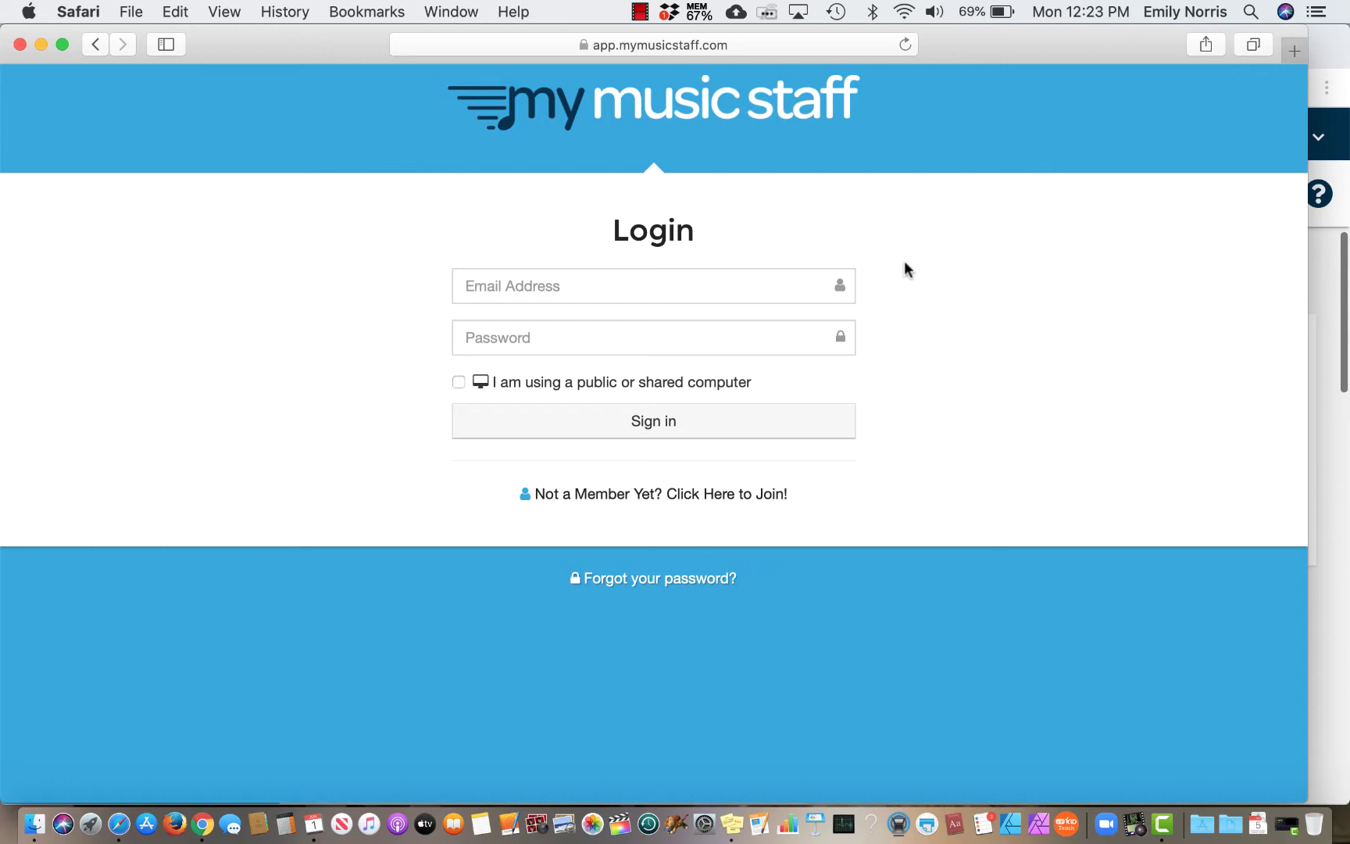
key("super+Tab")
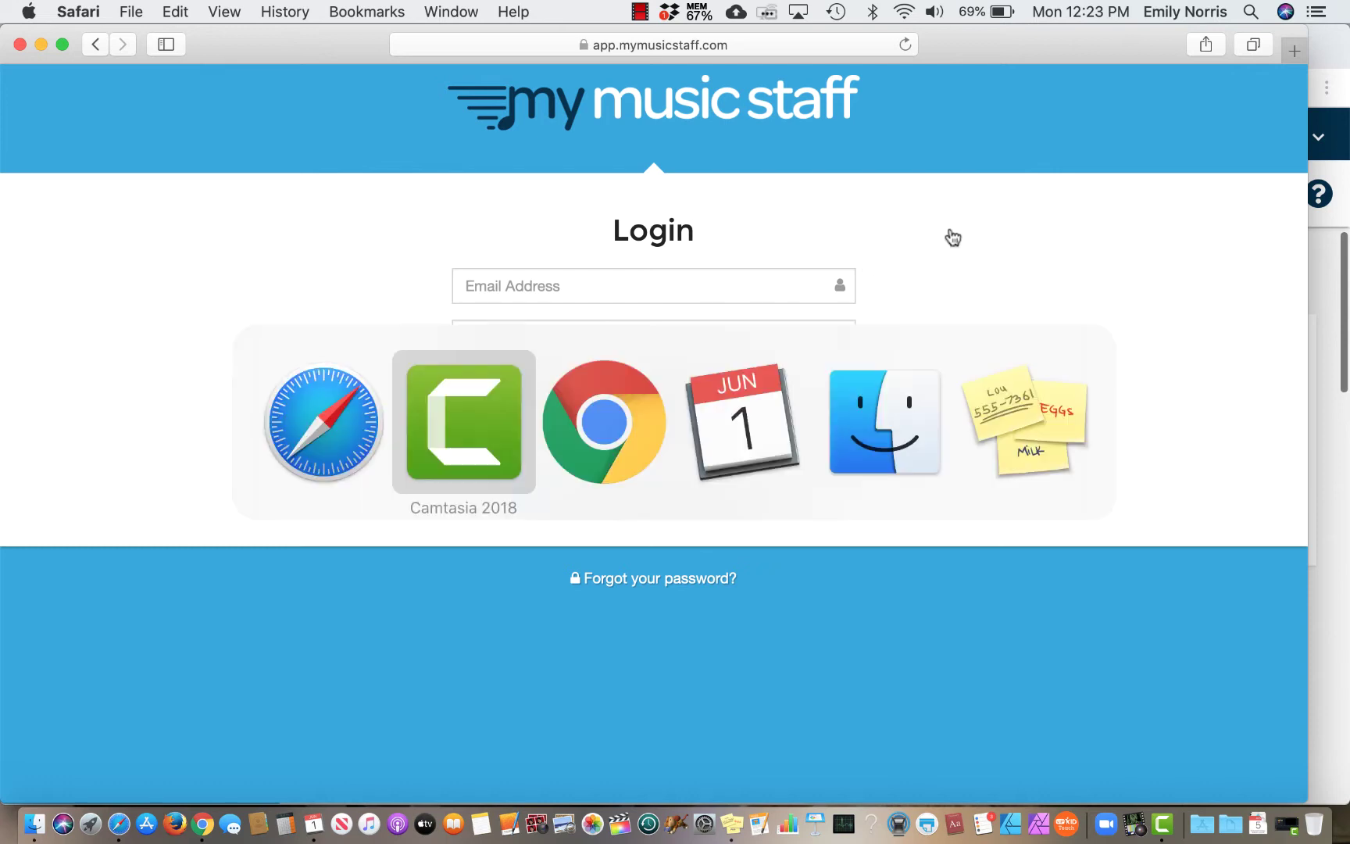
key("super+Tab")
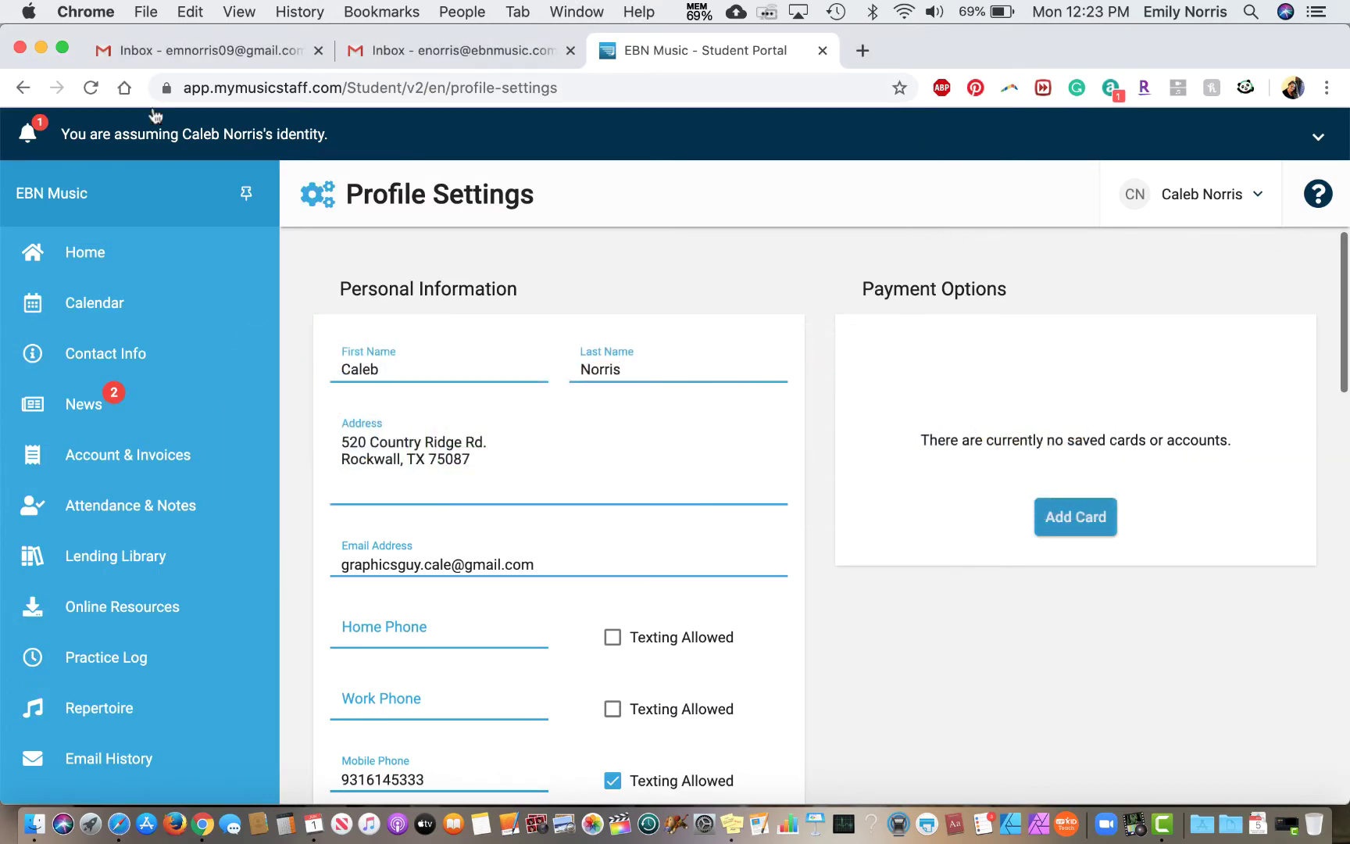
left_click(67, 264)
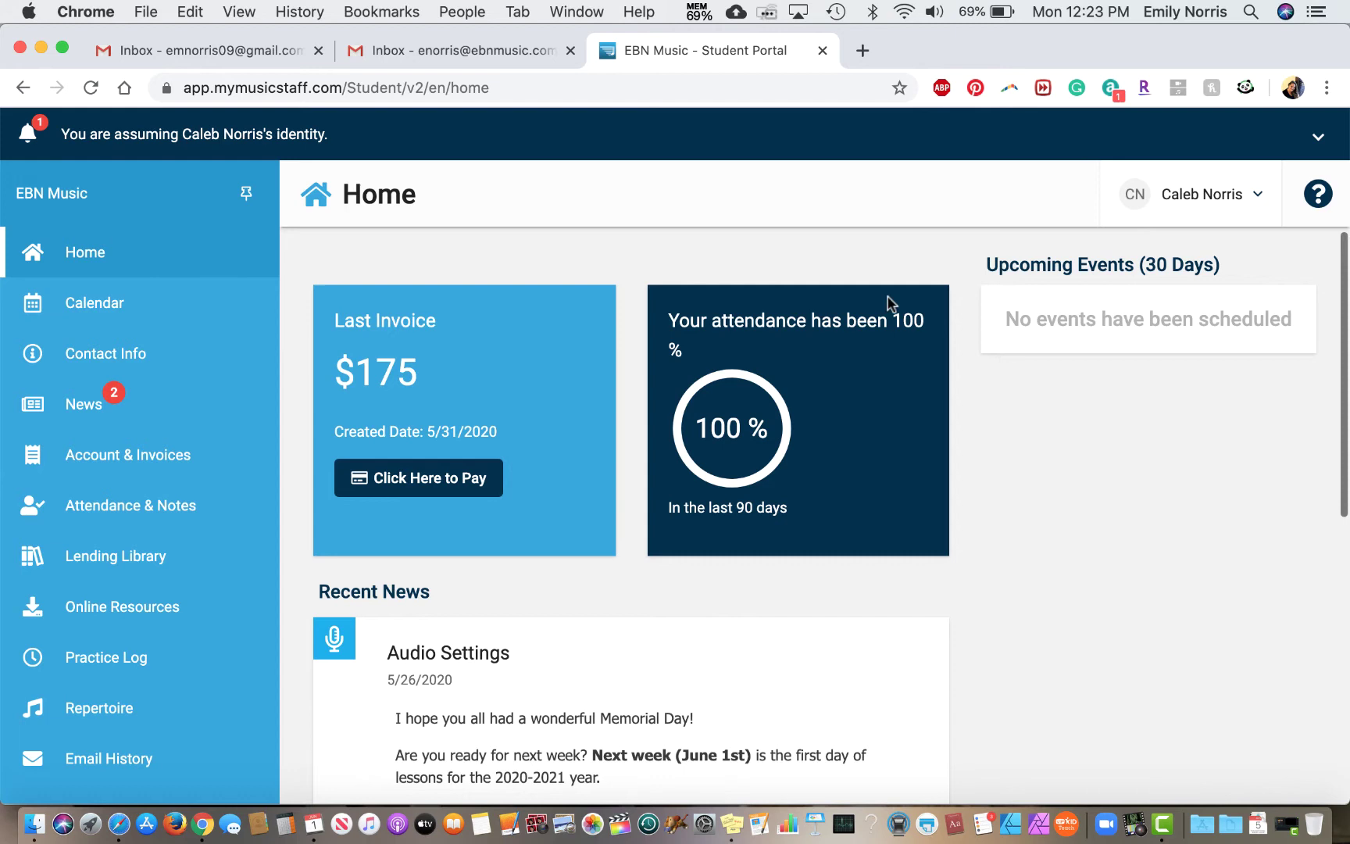
left_click(1251, 198)
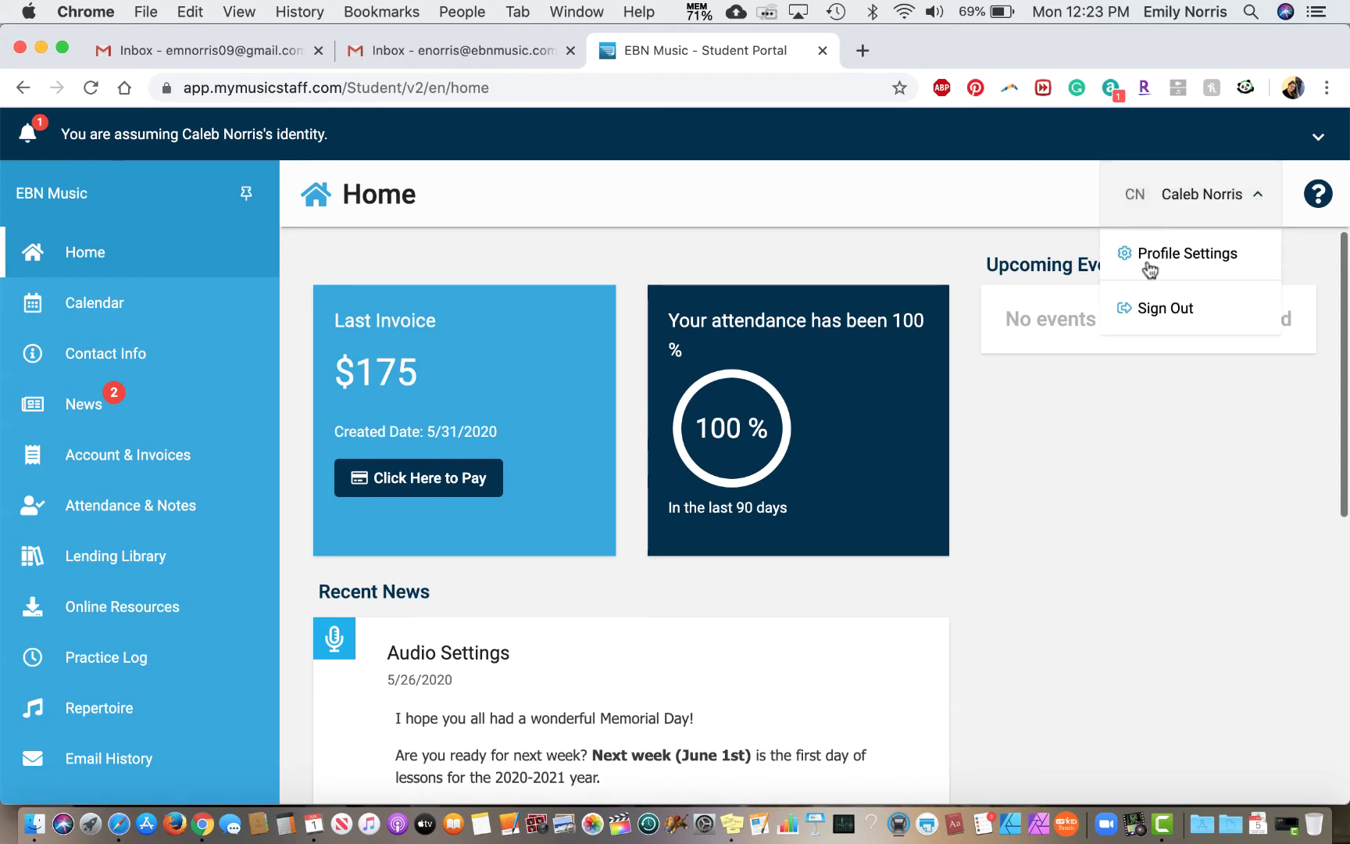
left_click(1153, 261)
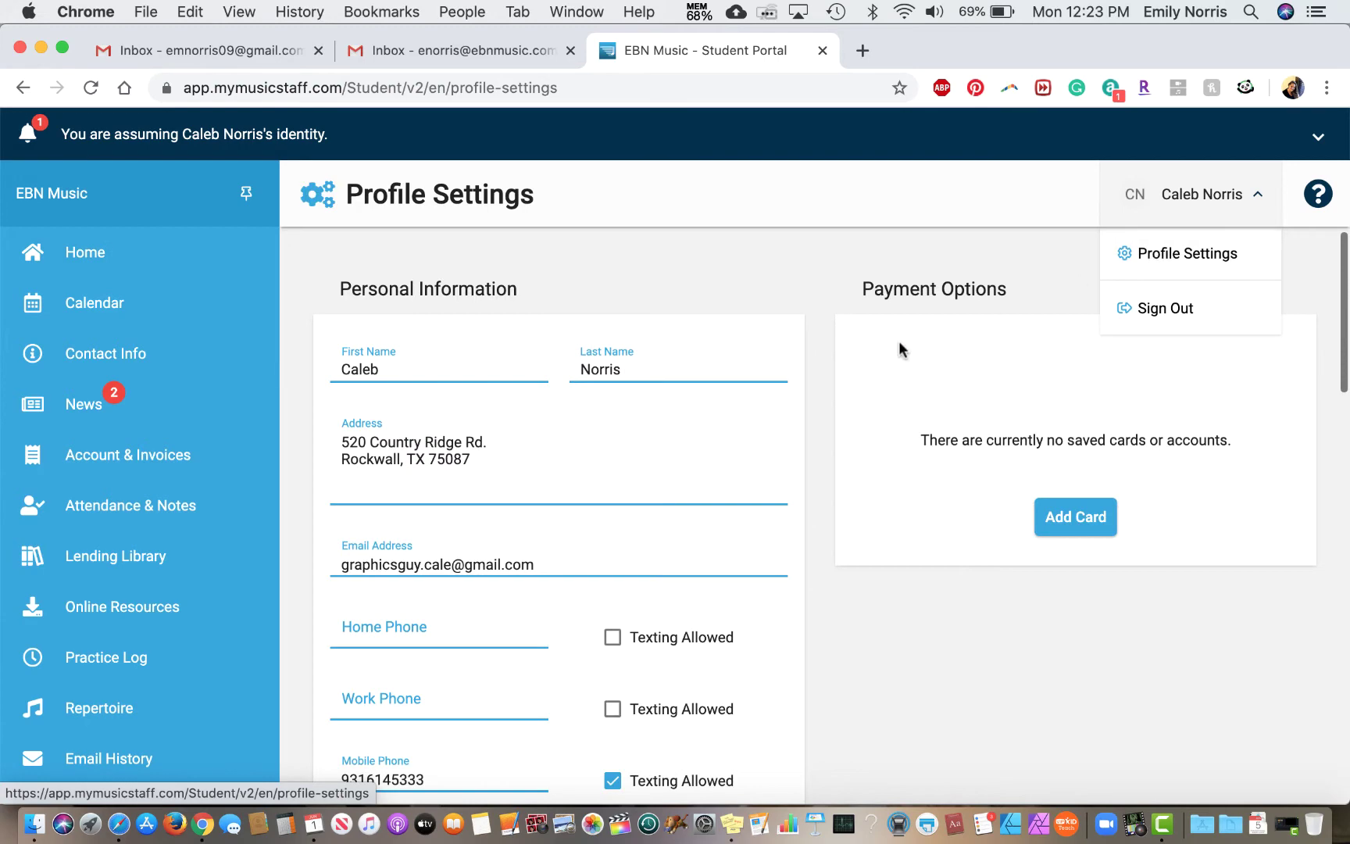
Step: Open the empty Credit Card Info form with Add Card under Payment Options
left_click(1077, 520)
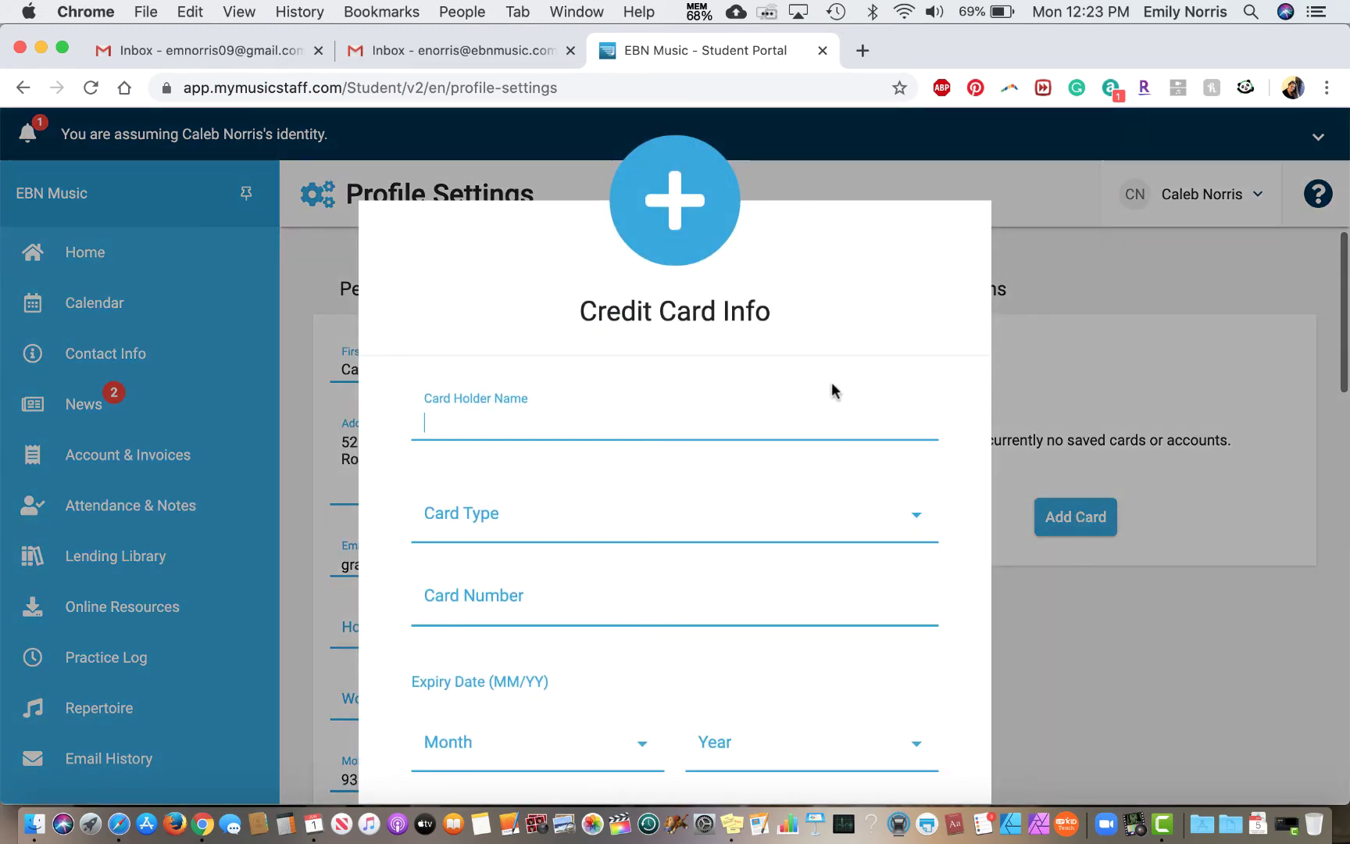
scroll(832, 381, "down", 2)
scroll(831, 381, "down", 2)
scroll(831, 382, "down", 4)
scroll(831, 392, "down", 3)
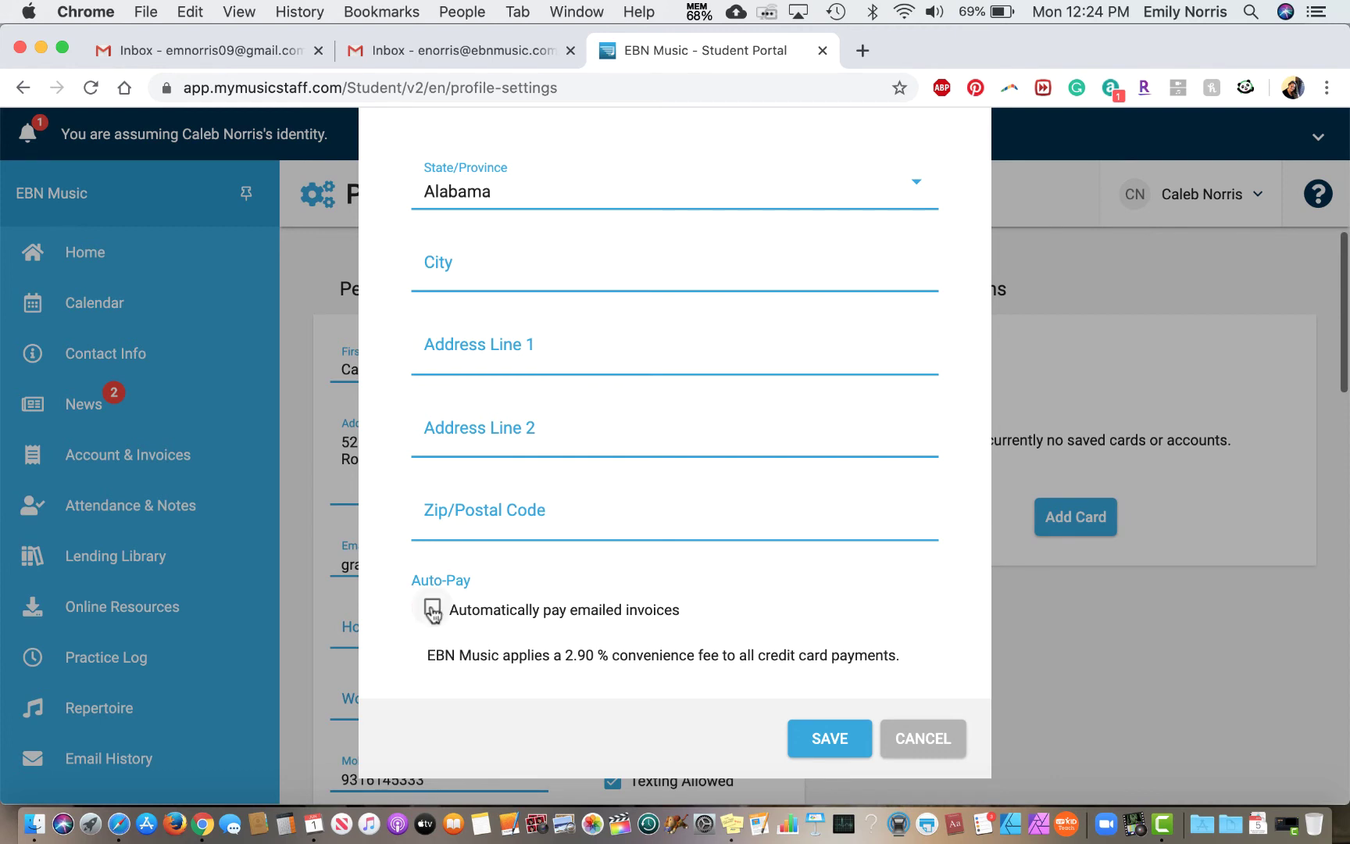
Step: Tick 'Automatically pay emailed invoices', highlight the 2.90 % fee, and cancel the form
left_click(433, 608)
left_click_drag(564, 655, 602, 652)
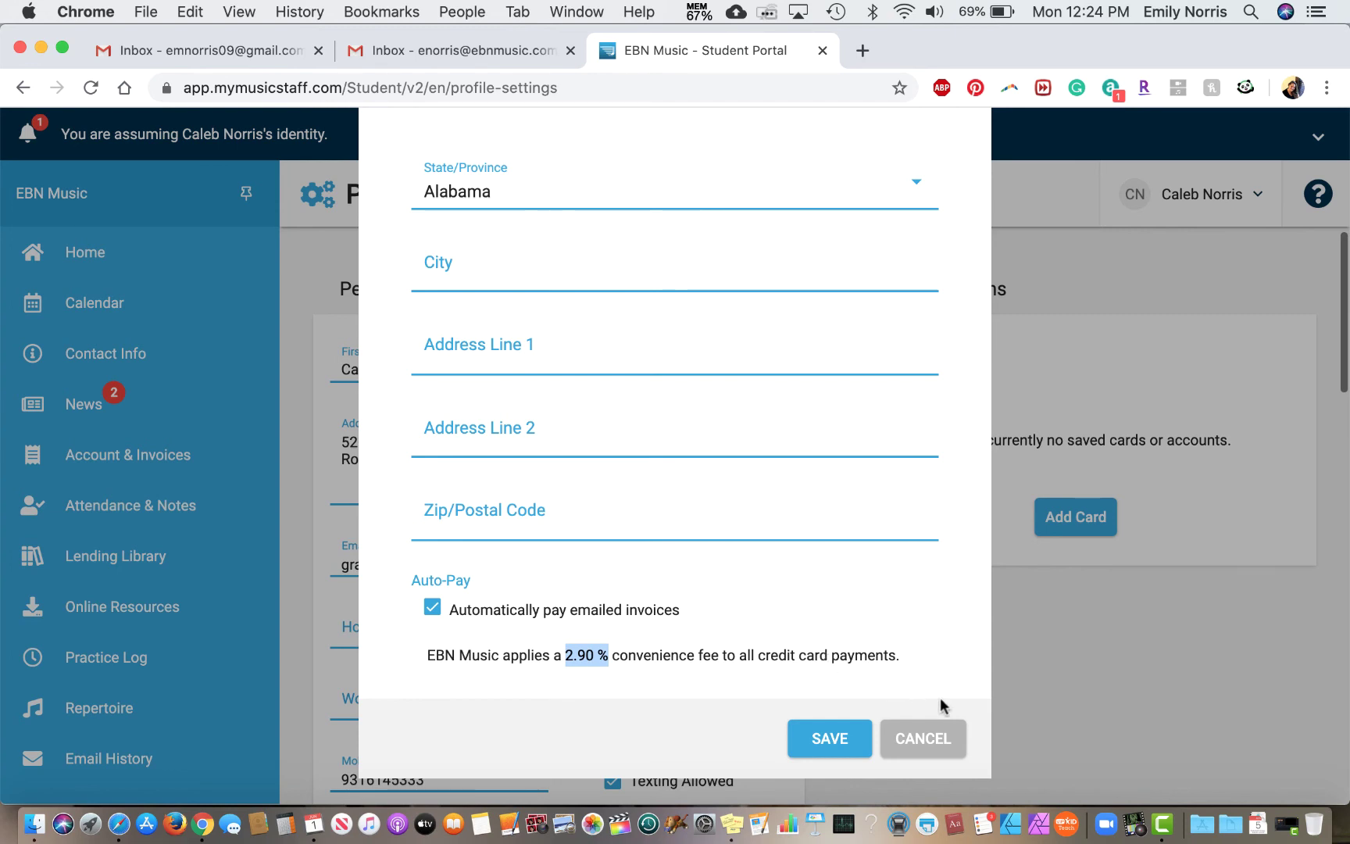
left_click(916, 741)
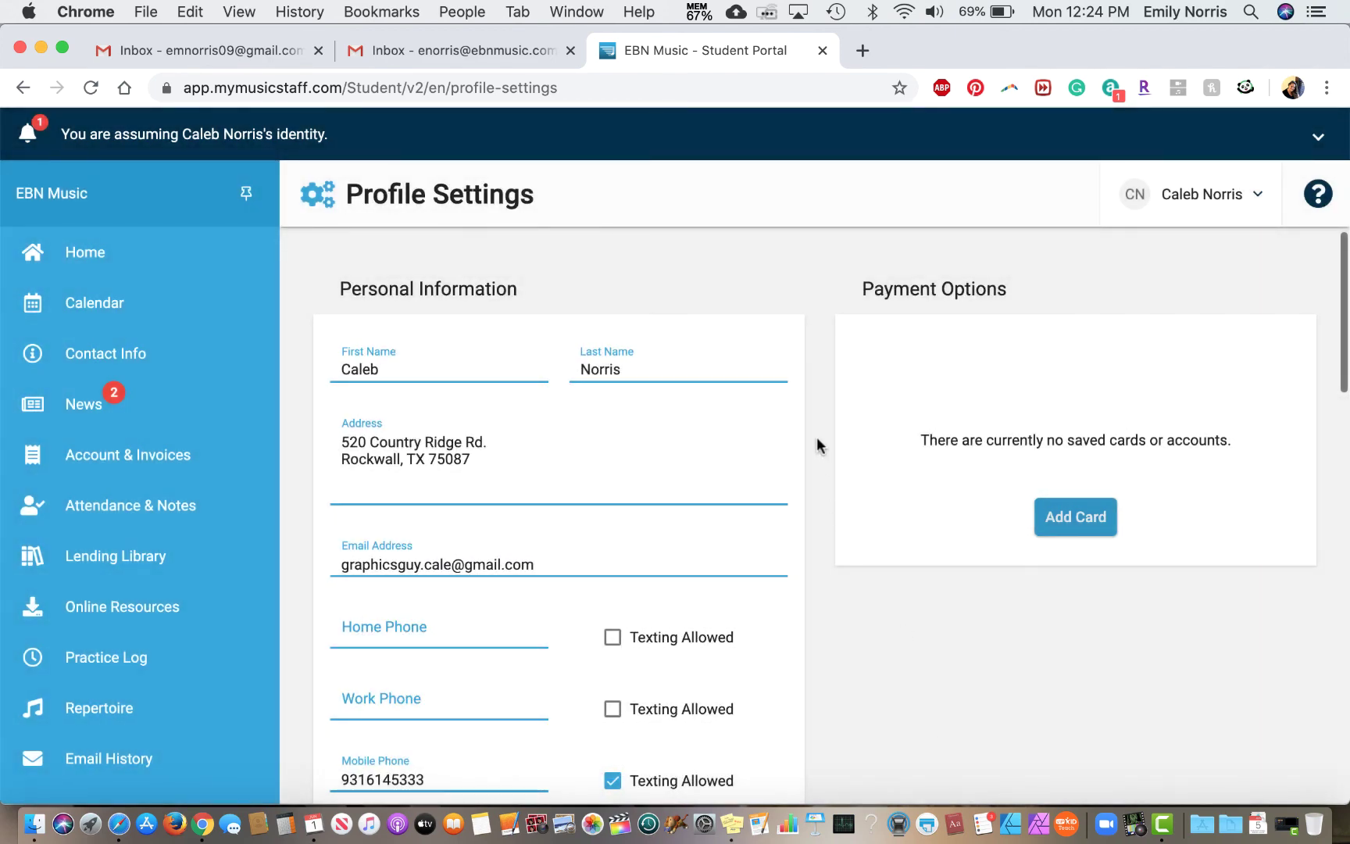